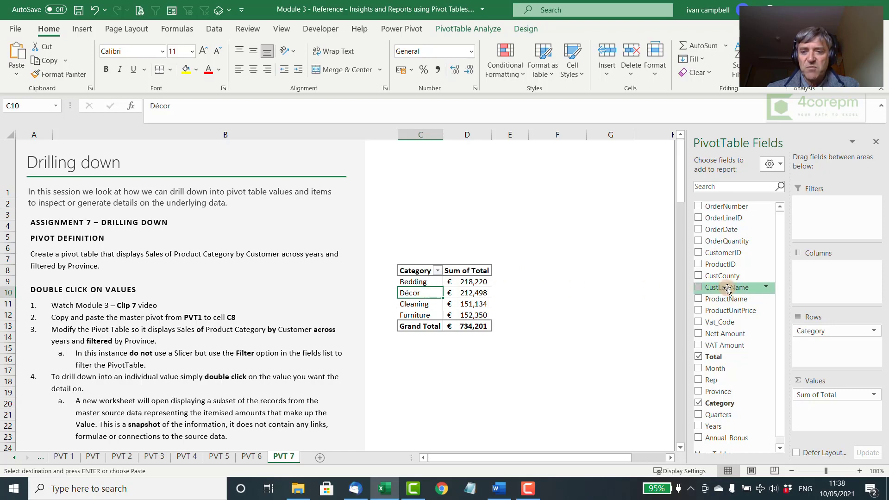
Step: Add CustLastName below Category in the pivot table's rows, Years to its columns and Province as a report filter
left_click_drag(728, 289, 829, 354)
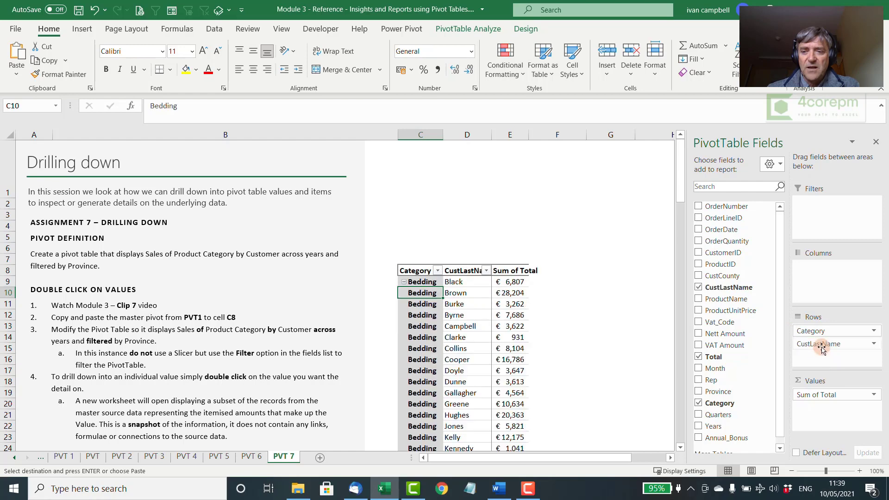
left_click_drag(719, 421, 841, 284)
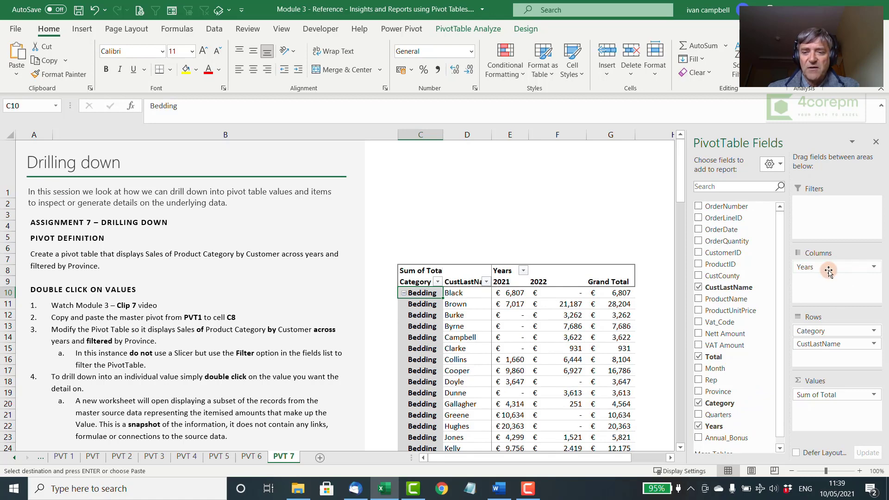
scroll(733, 361, "down", 1)
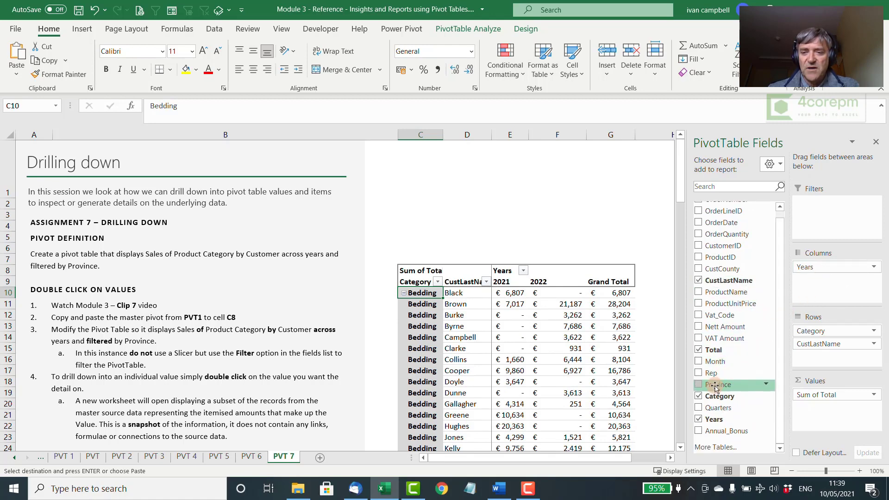
mouse_move(715, 385)
left_mouse_down()
mouse_move(838, 217)
mouse_move(826, 204)
left_mouse_up()
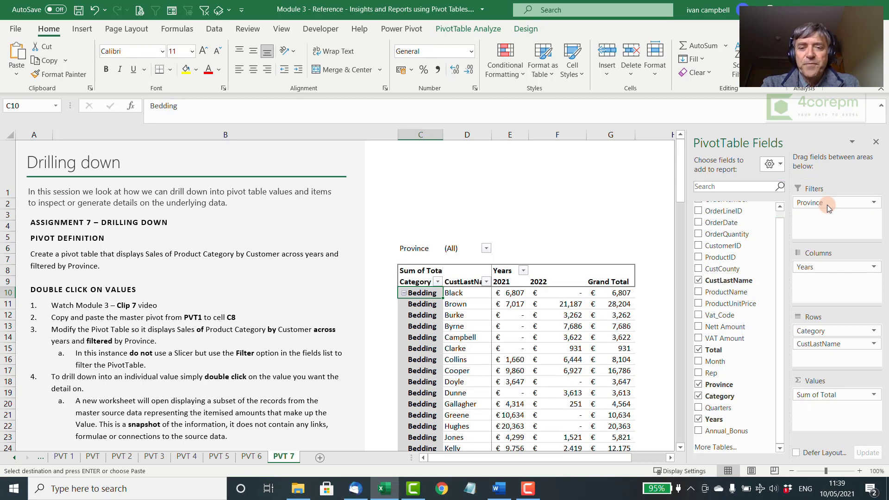
left_click(513, 334)
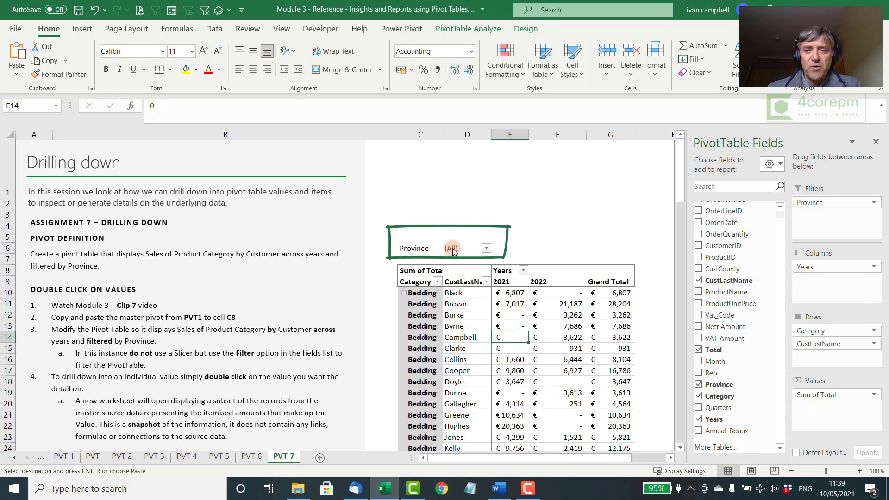
Step: Filter the pivot table's Province report filter to Leinster
left_click(486, 249)
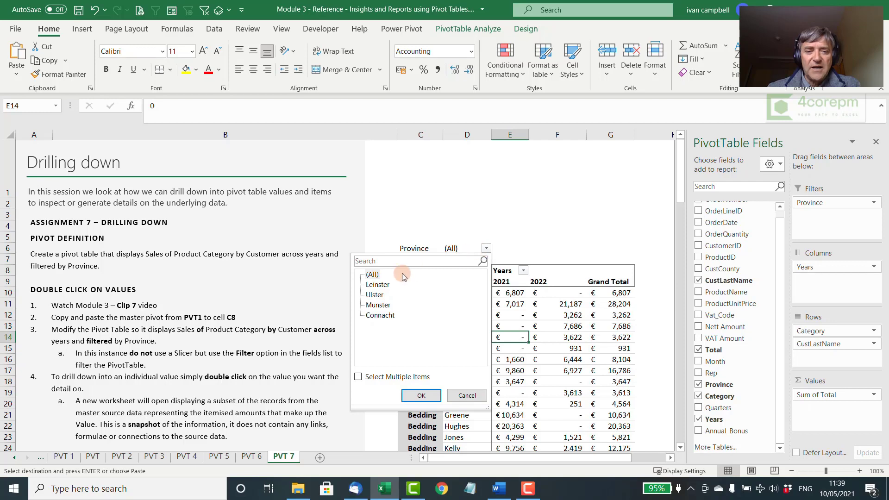
left_click(373, 284)
left_click(420, 393)
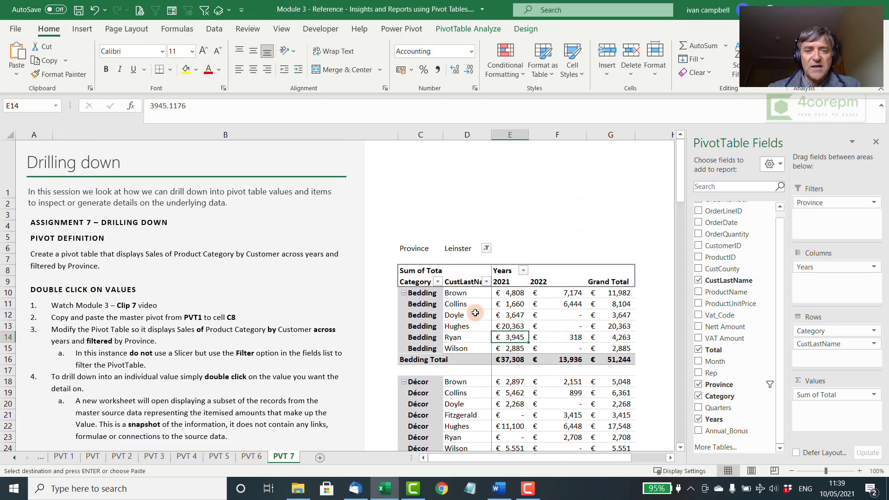
Step: Allow multiple items in the Province filter and include Munster alongside Leinster
left_click(486, 248)
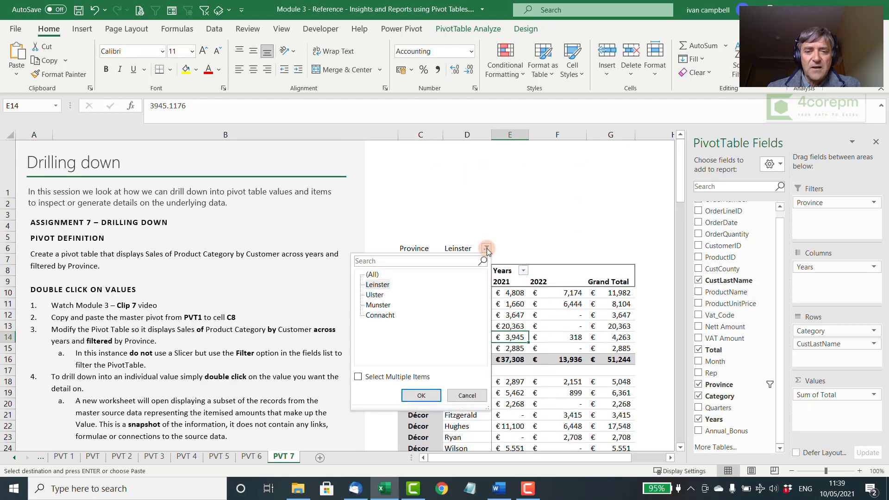
left_click(358, 376)
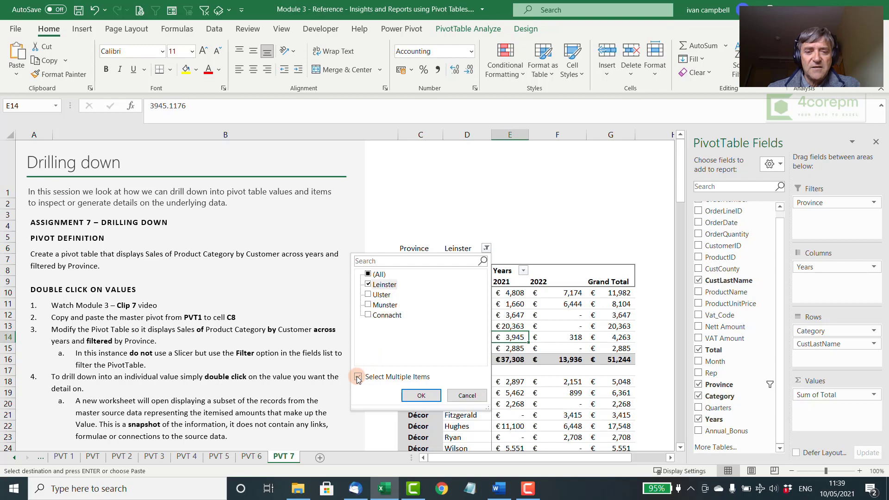
left_click(370, 305)
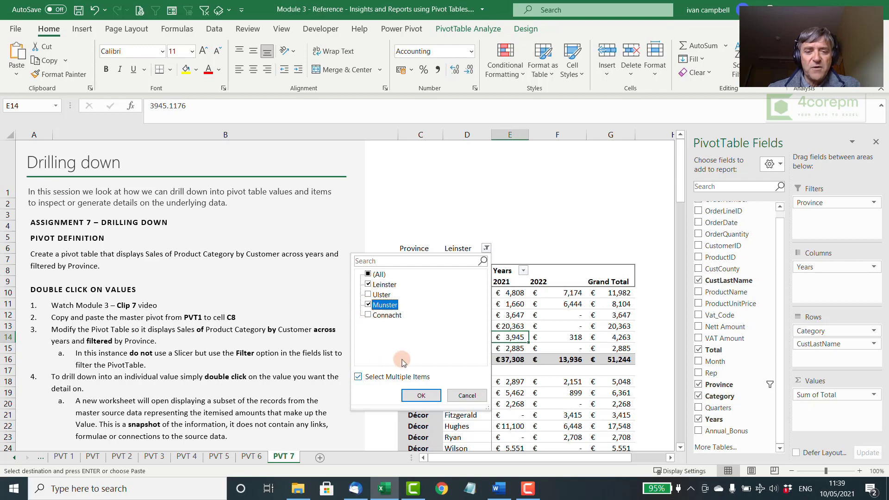
left_click(421, 396)
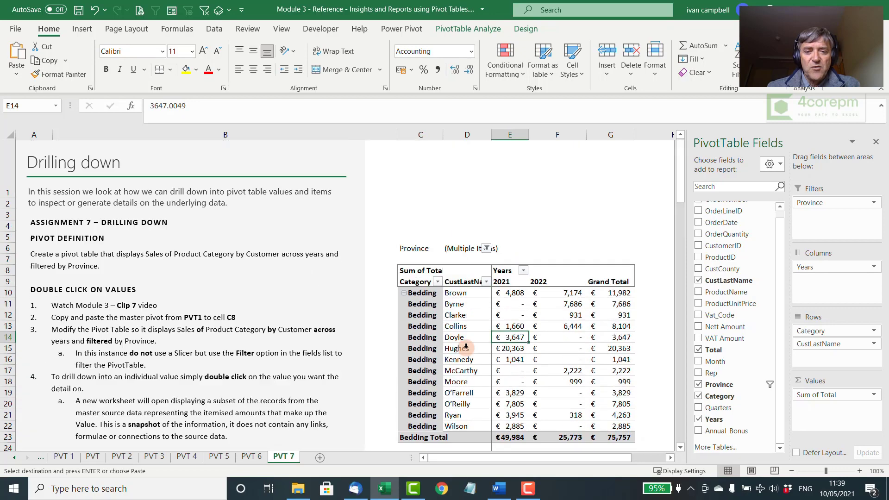
Step: Rename the CustLastName field header in the pivot table to Customer
left_click(460, 283)
type("Customer")
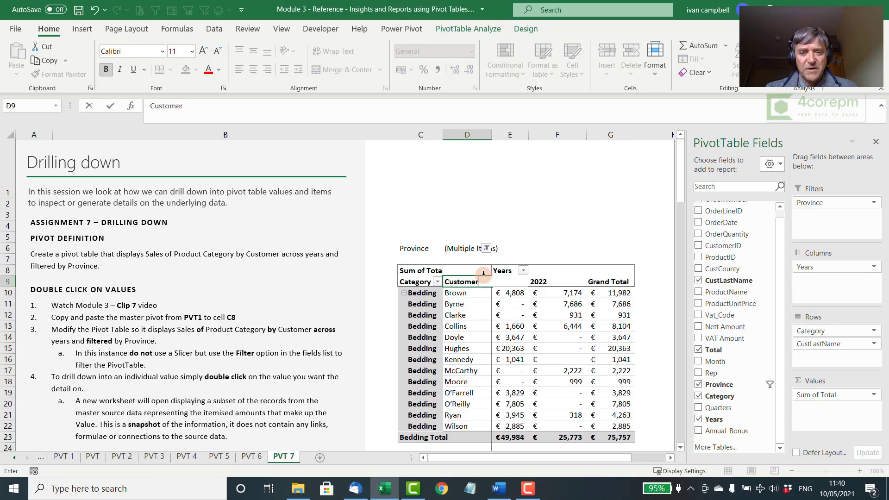
key("Return")
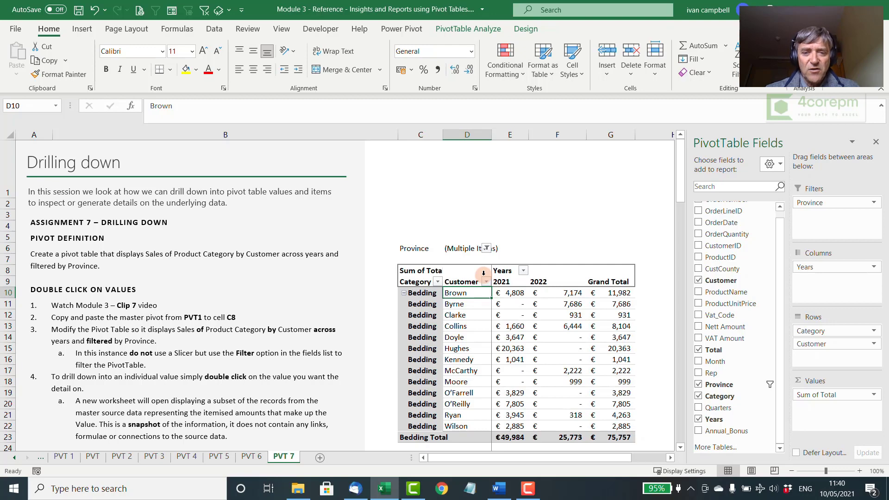
Step: Drill down into the first Bedding customer's 2021 value in E10 to extract its source records to a new sheet
left_click(514, 293)
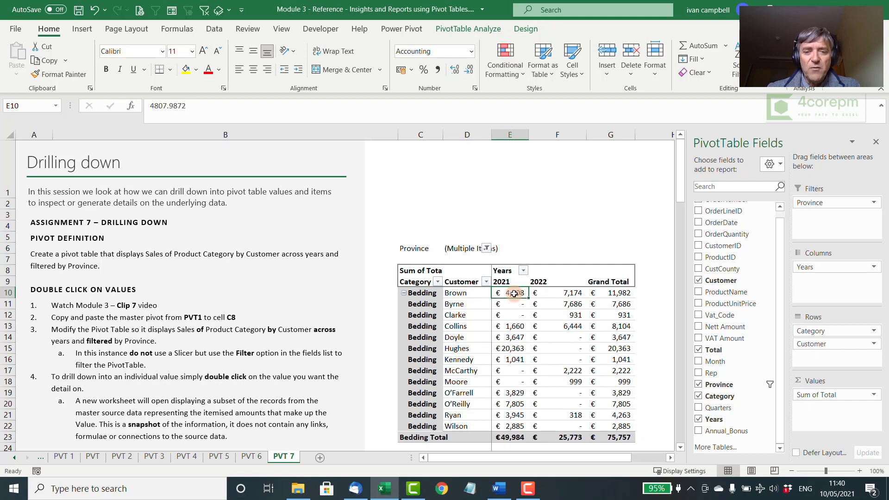
mouse_move(514, 294)
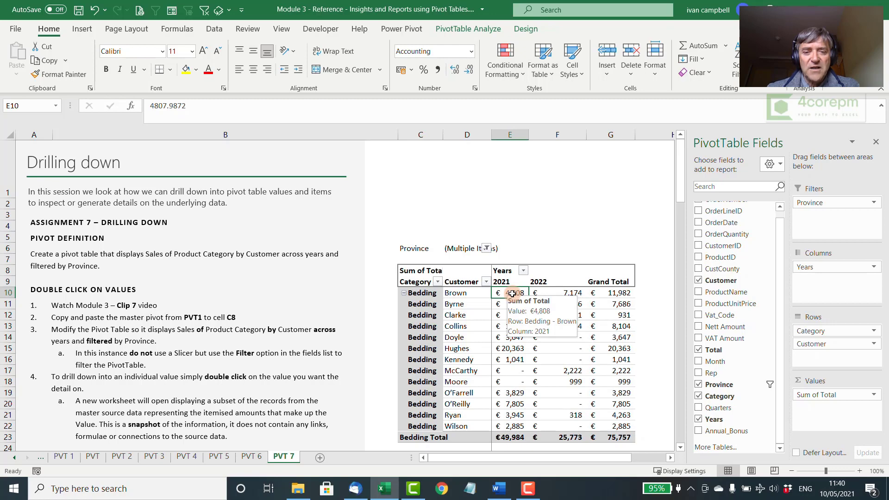
double_click(512, 293)
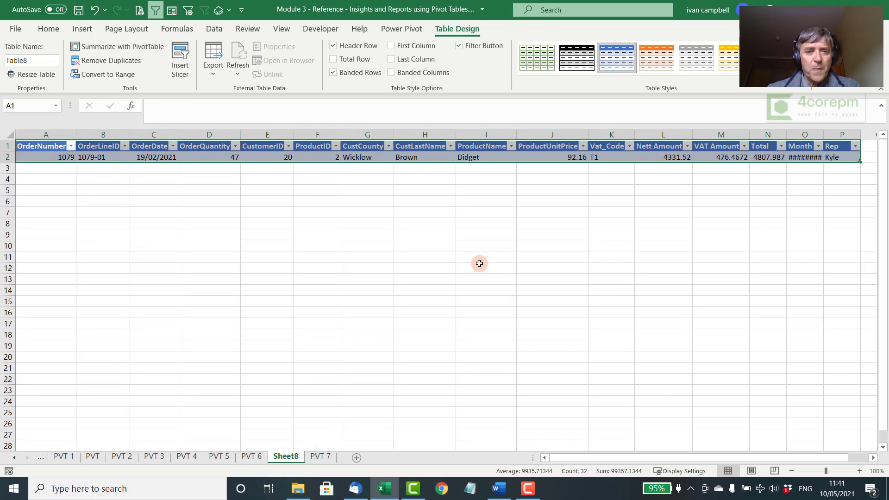
Step: Examine the extracted source record across its columns, from the order number to the net amount
left_click(366, 159)
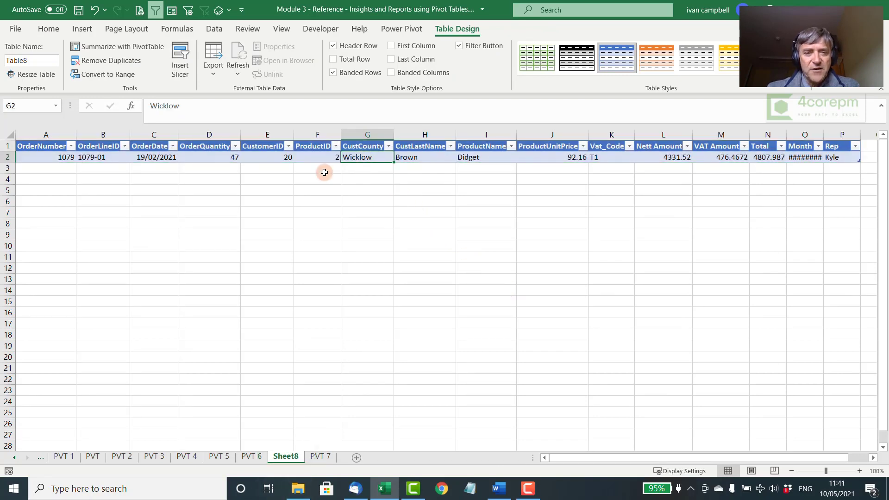
key("Left")
key("Left")
key("Left")
key("Left")
key("Left")
key("Left")
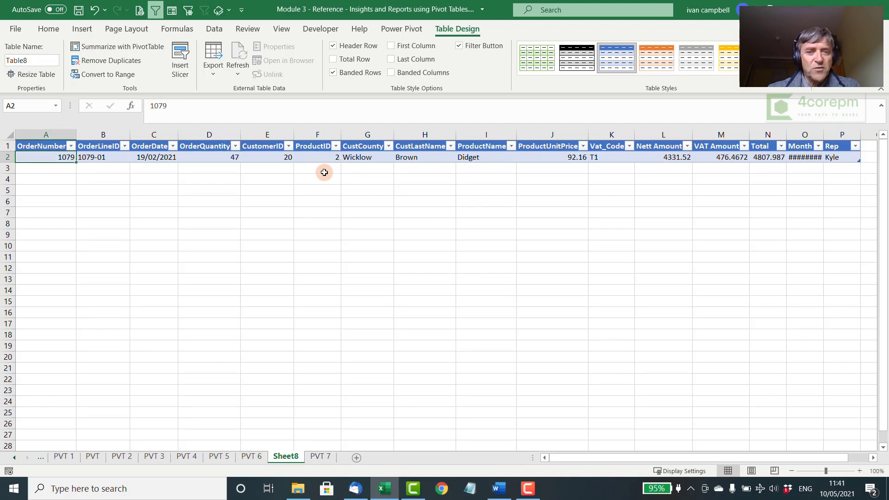
key("Right")
key("Right")
key("Right")
key("Right")
key("Right")
key("Right")
key("Right")
key("Right")
key("Right")
key("Right")
key("Right")
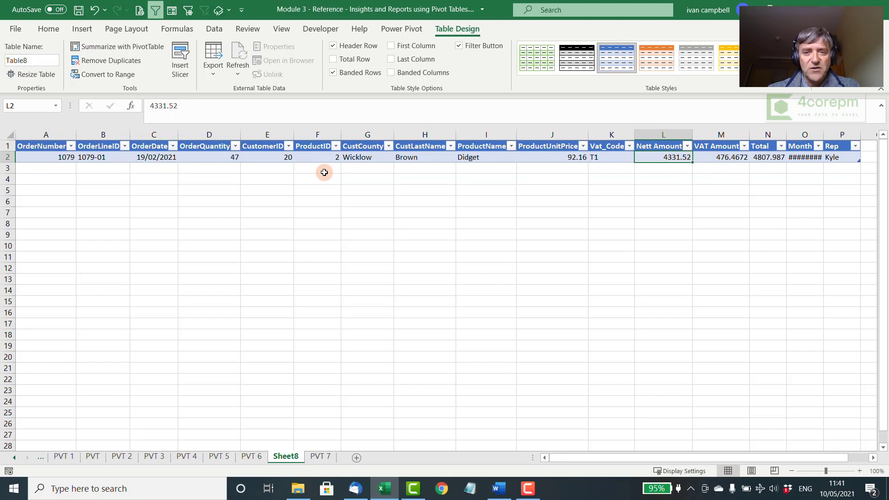
key("Left")
key("Left")
key("Left")
key("Left")
key("Left")
key("Left")
key("Left")
key("Left")
key("Left")
key("Left")
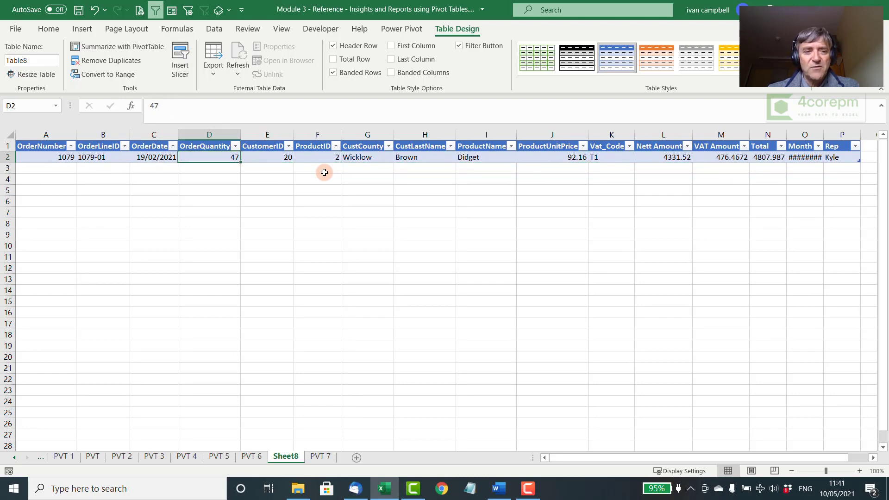
key("Left")
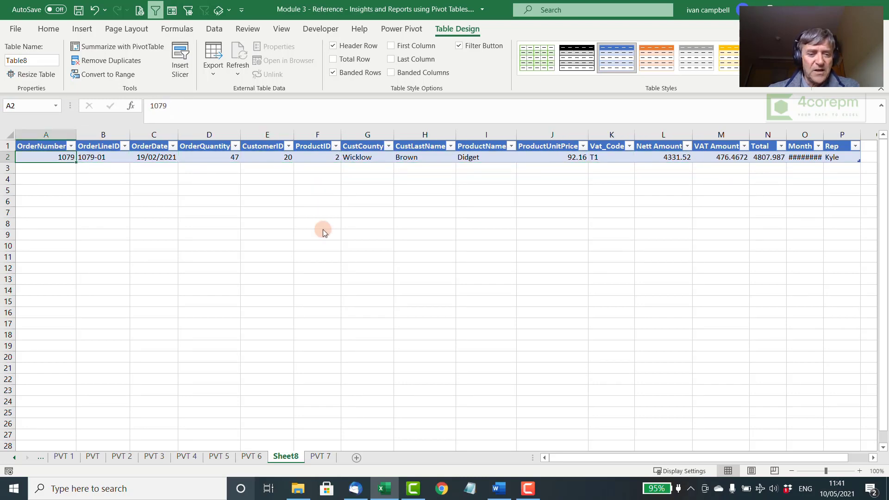
Step: Drill down into the 2021 Bedding value in E15 on PVT 7 and select the extracted Total amounts to check their sum
left_click(318, 457)
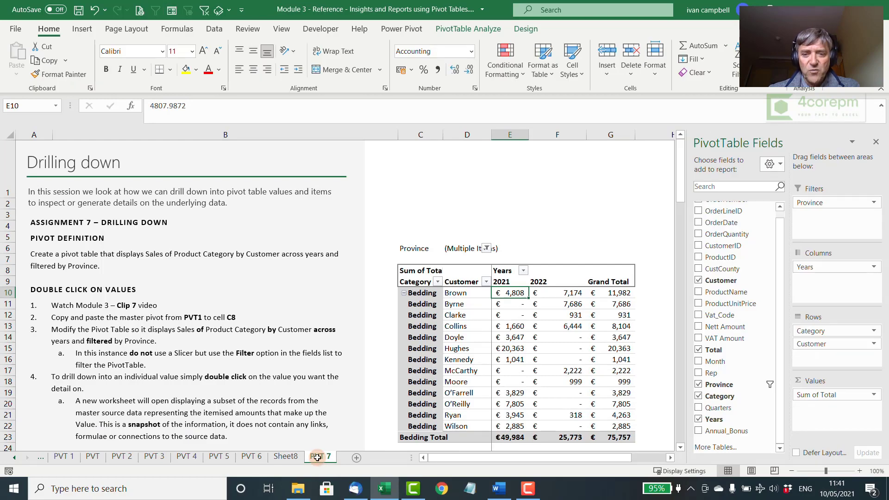
left_click(515, 350)
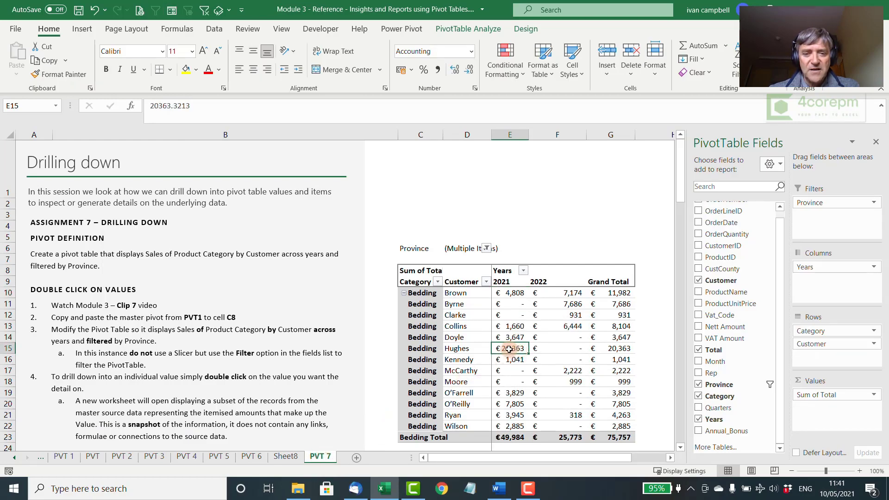
double_click(508, 349)
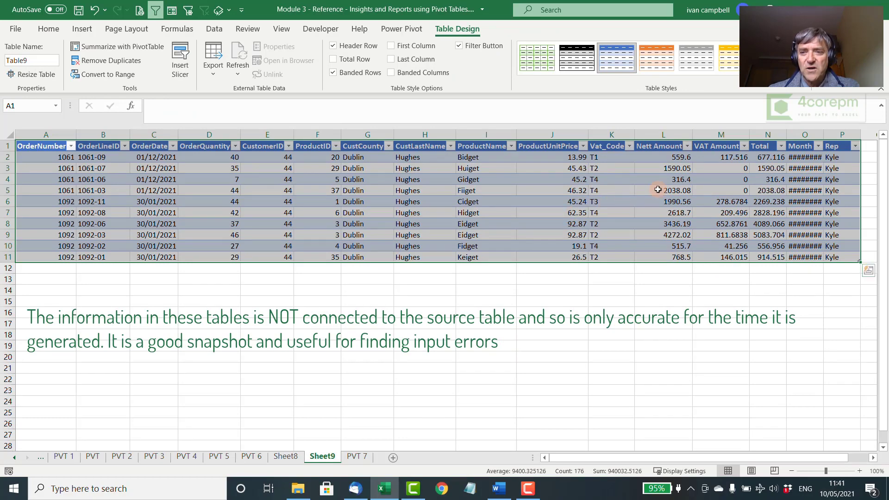
left_click_drag(772, 156, 774, 262)
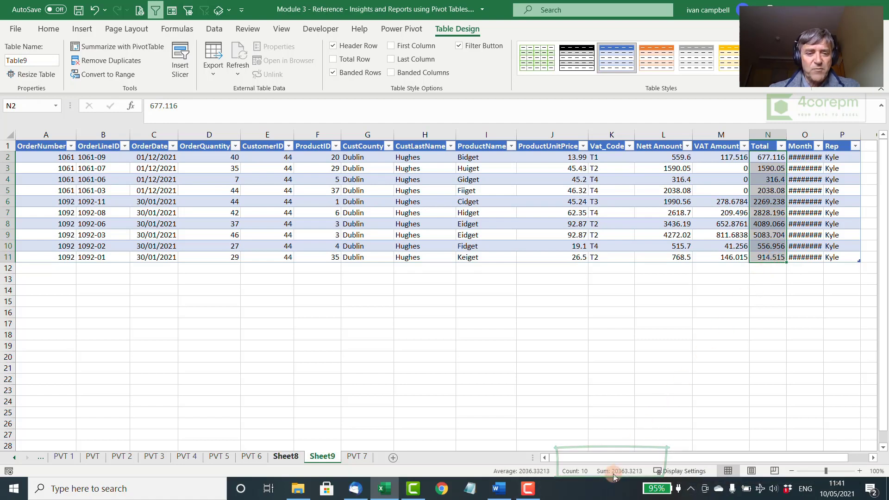
Step: Go back to the single-record detail on Sheet8 and examine its fields, including month, order date, rep and product name
left_click(357, 456)
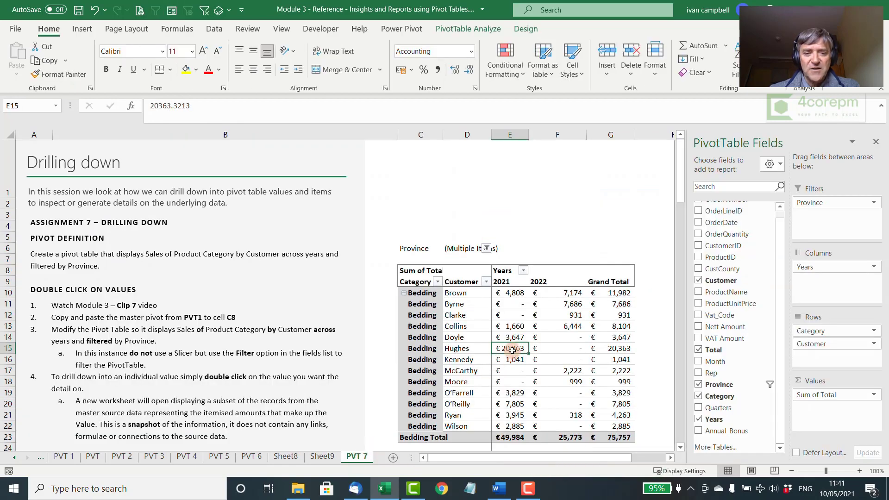
left_click(286, 457)
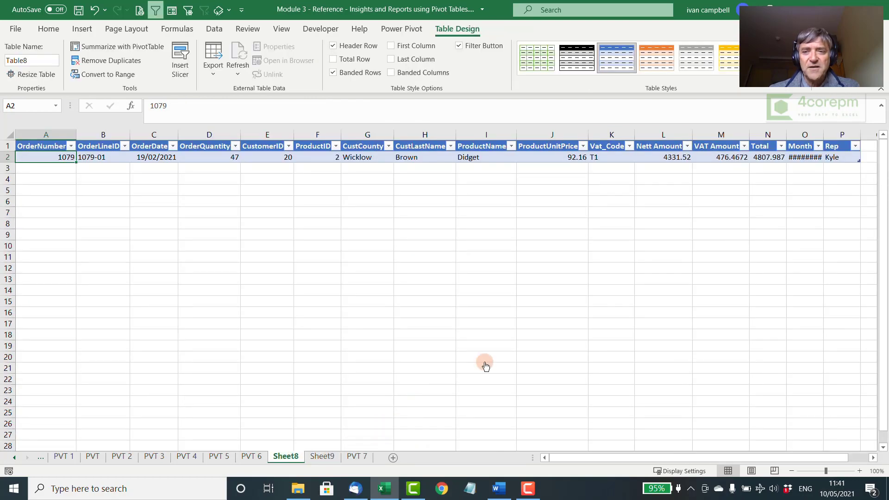
left_click(804, 159)
key("Left")
key("Left")
key("Left")
key("Left")
key("Left")
key("Left")
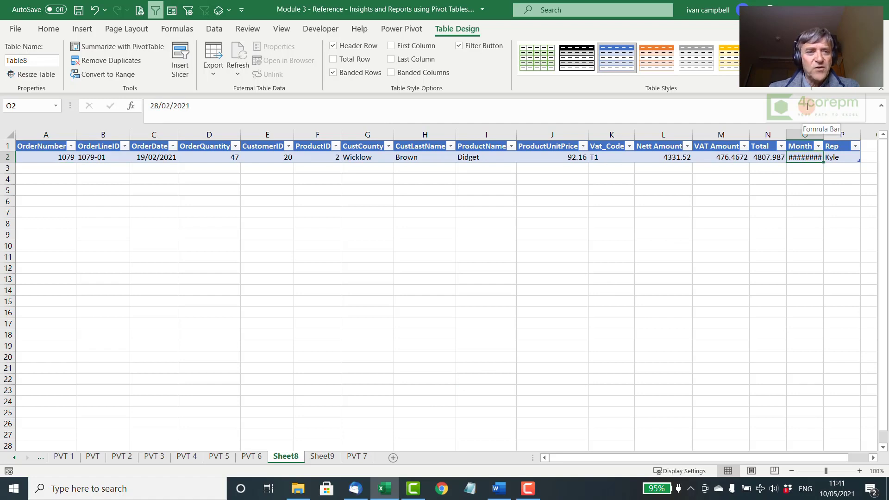
key("Left")
key("Left")
key("Left")
key("Left")
key("Left")
key("Left")
key("Left")
key("Left")
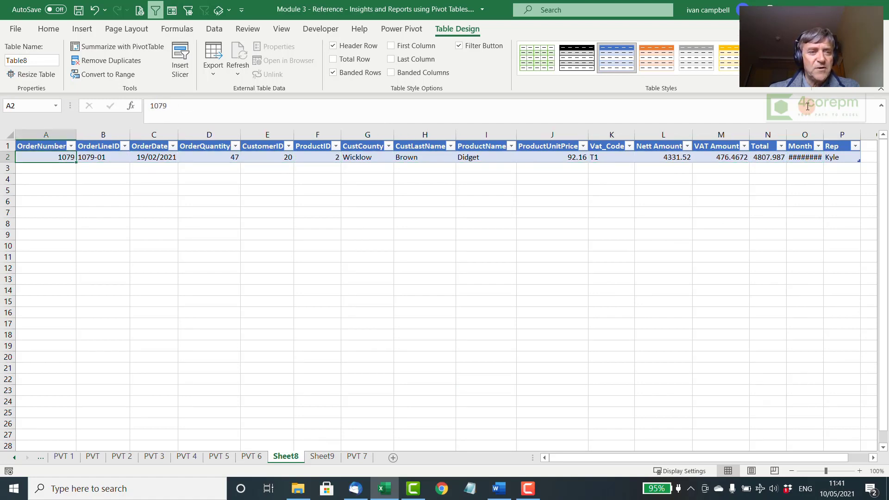
key("Right")
key("Right")
key("Right")
key("Right")
key("Right")
key("Right")
key("Right")
key("Right")
key("Right")
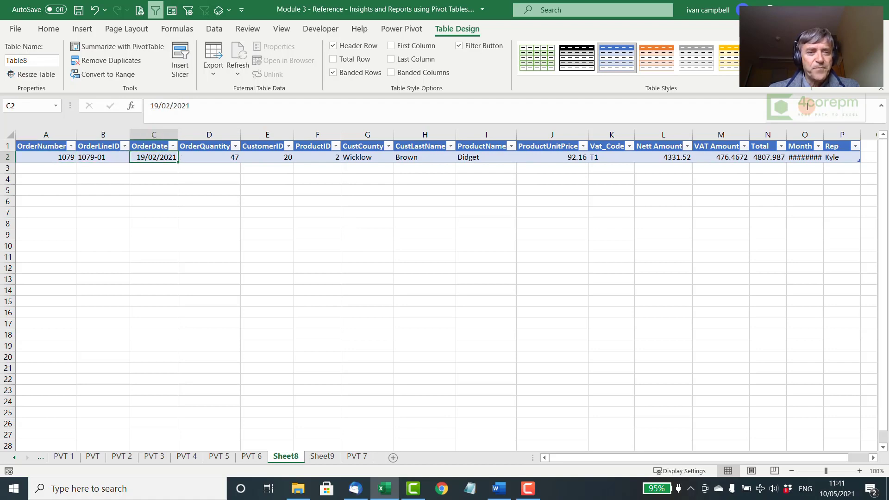
key("Right")
key("Right")
key("Right")
key("Right")
key("Right")
key("Right")
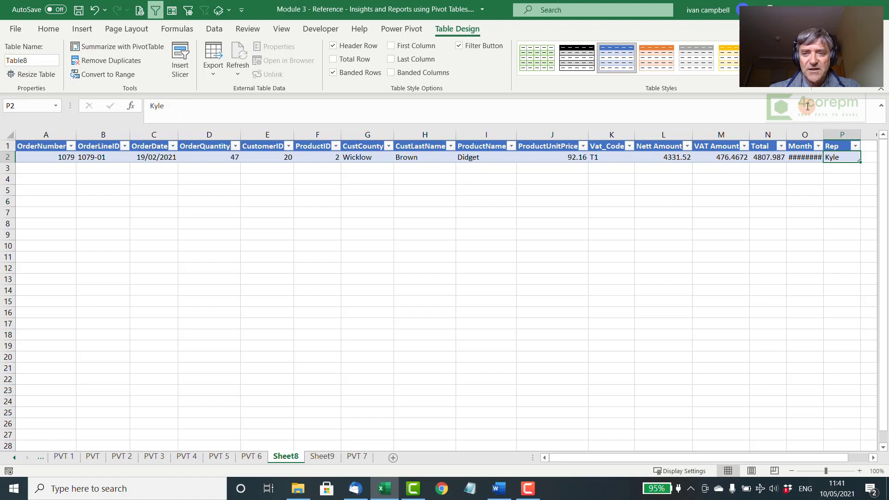
key("Left")
key("Left")
key("Left")
key("Left")
key("Left")
key("Left")
key("Left")
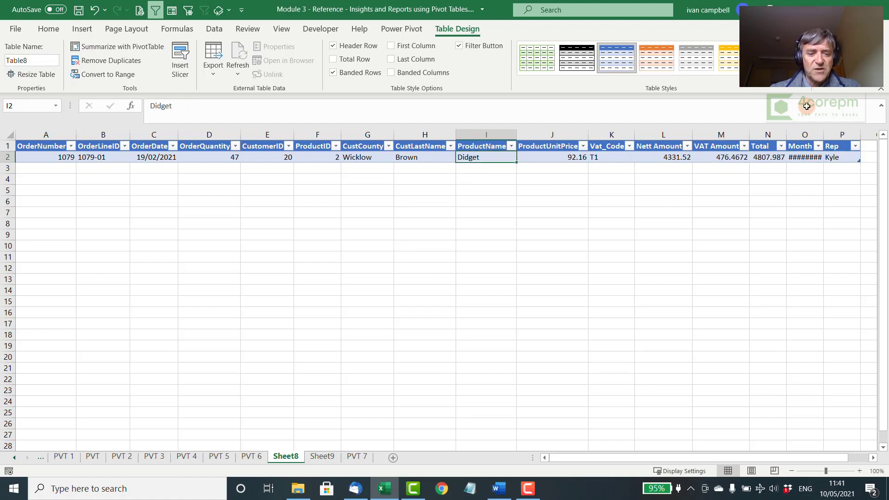
Step: Permanently delete the drill-down worksheet Sheet8
right_click(282, 458)
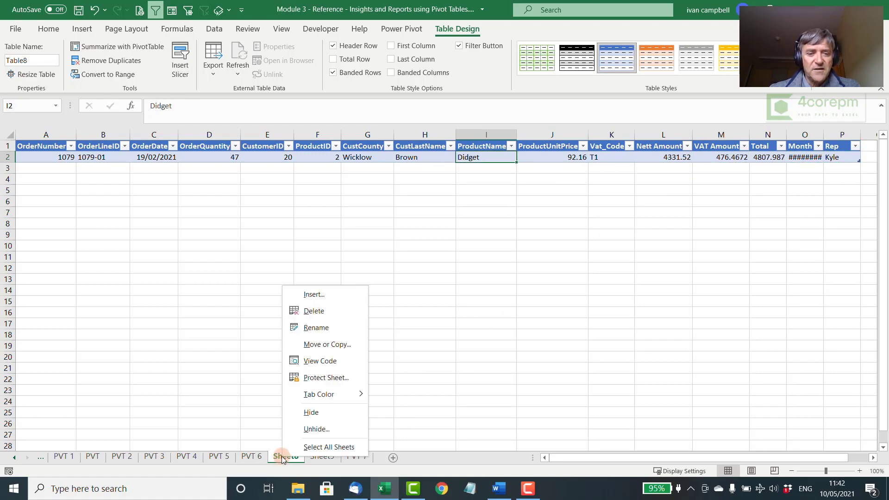
left_click(317, 311)
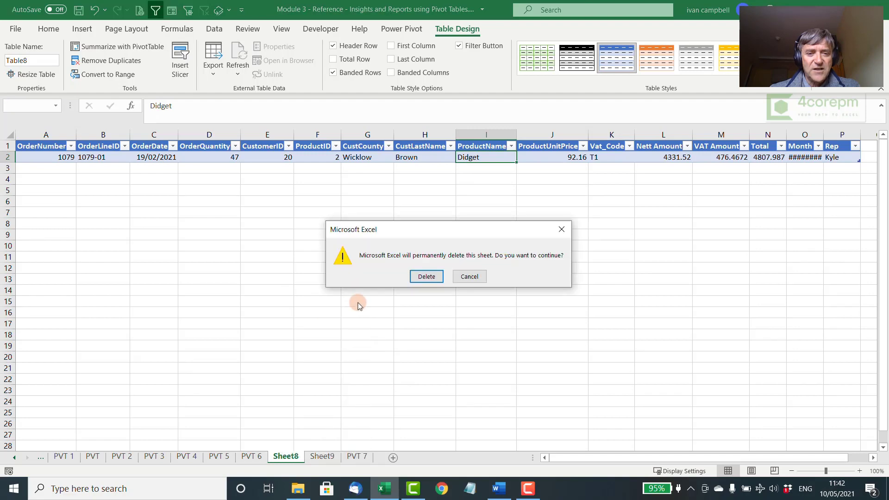
left_click(427, 277)
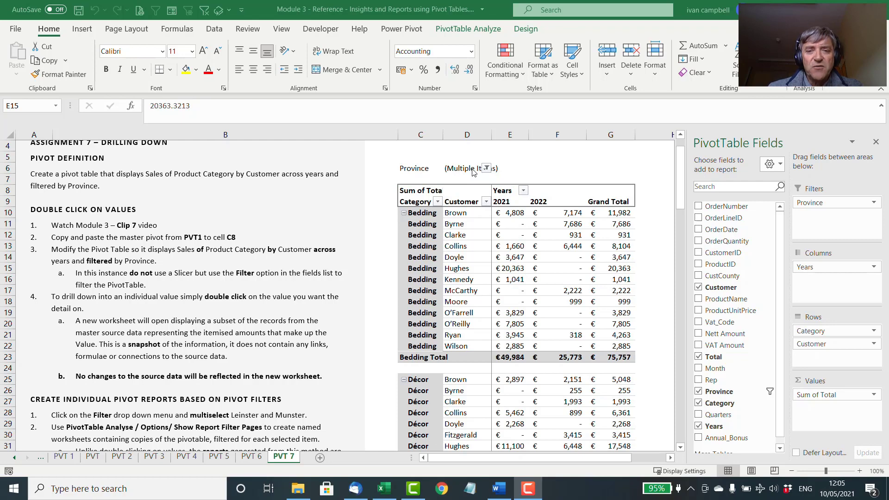
Step: Confirm the Province filter with Leinster and Munster selected and generate separate report filter pages for Province from the PVT 7 pivot table
left_click(487, 168)
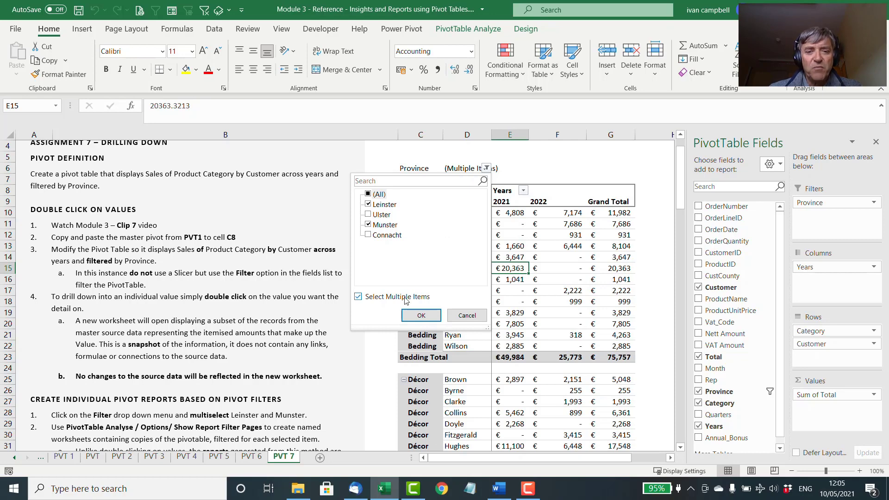
left_click(422, 315)
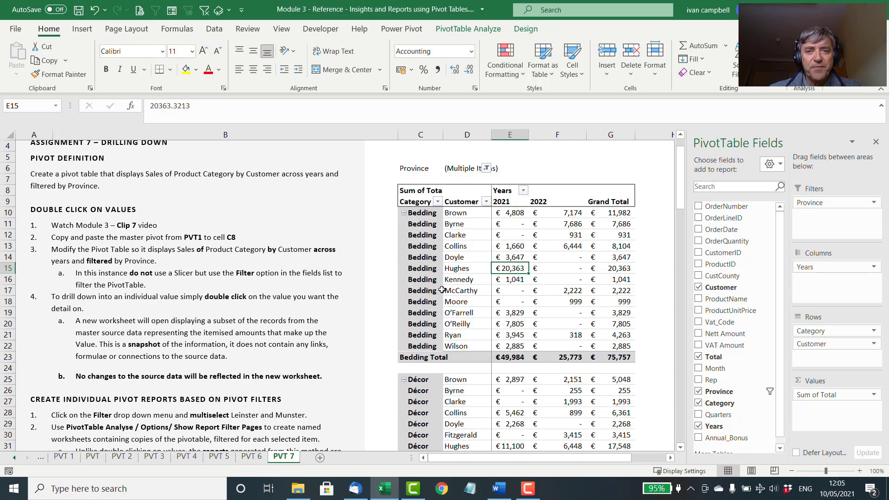
left_click(469, 31)
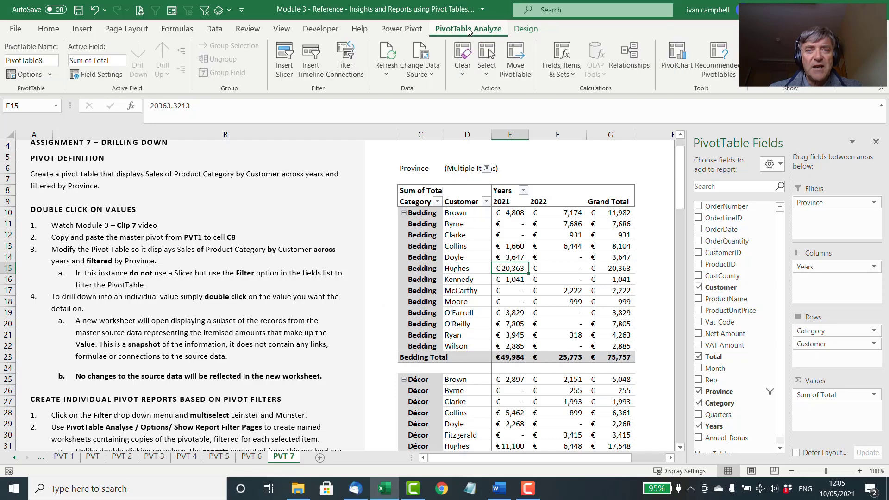
left_click(50, 75)
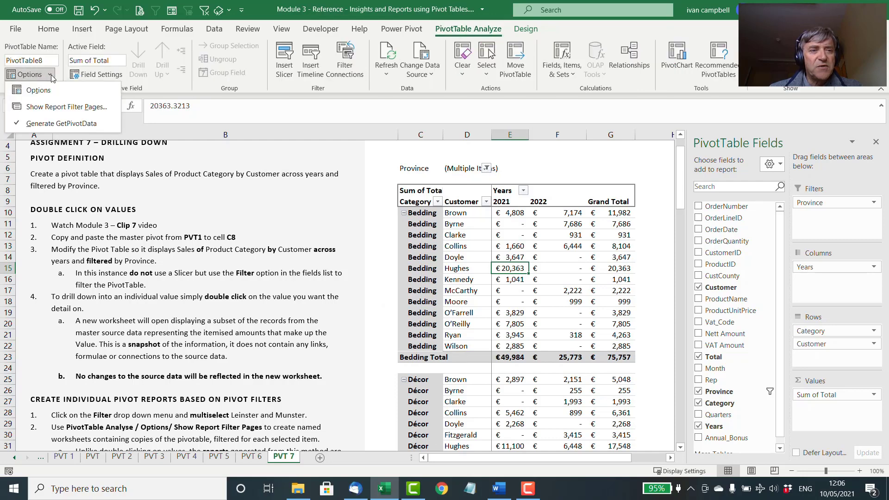
left_click(56, 108)
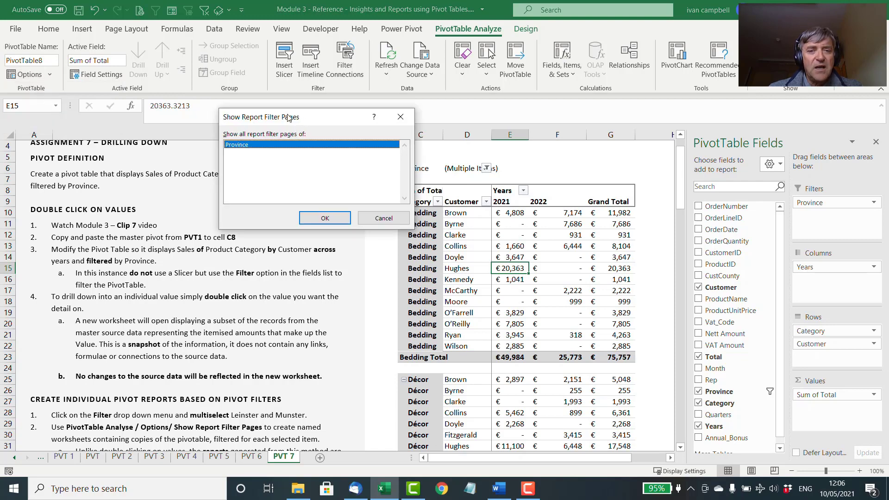
left_click_drag(288, 117, 253, 110)
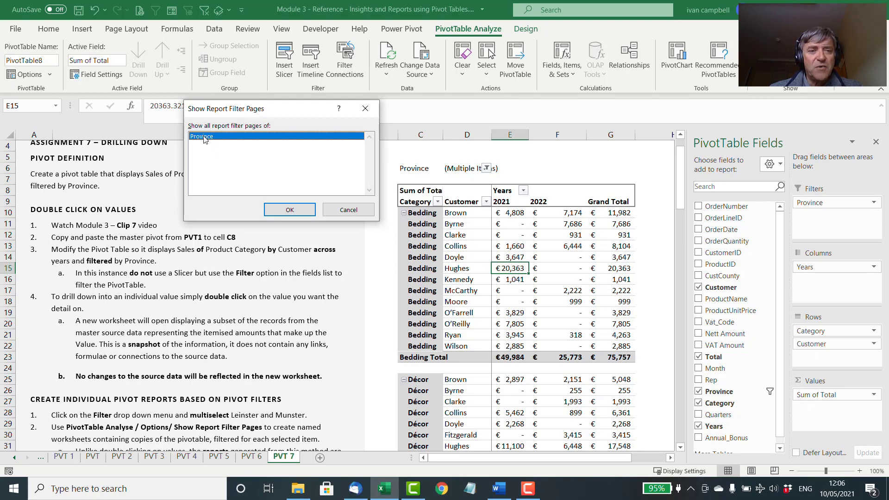
left_click(290, 211)
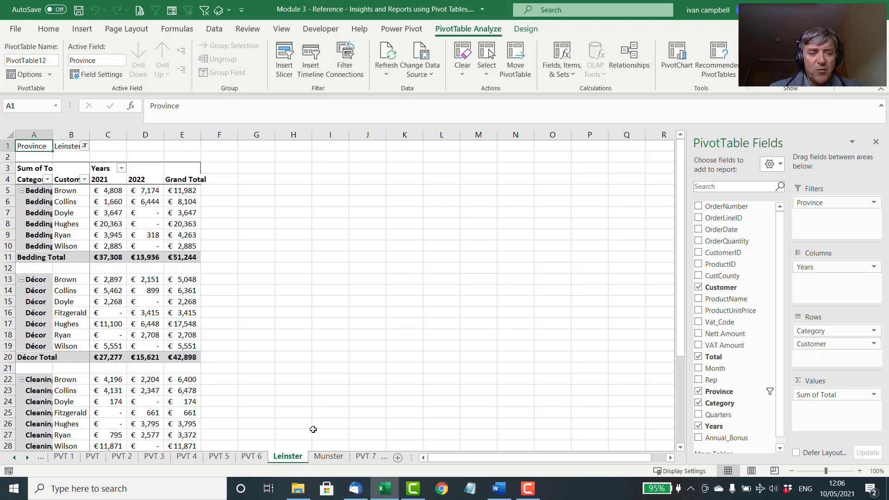
Step: Compare the category sales by customer on the Leinster and Munster pivot report worksheets
left_click(329, 456)
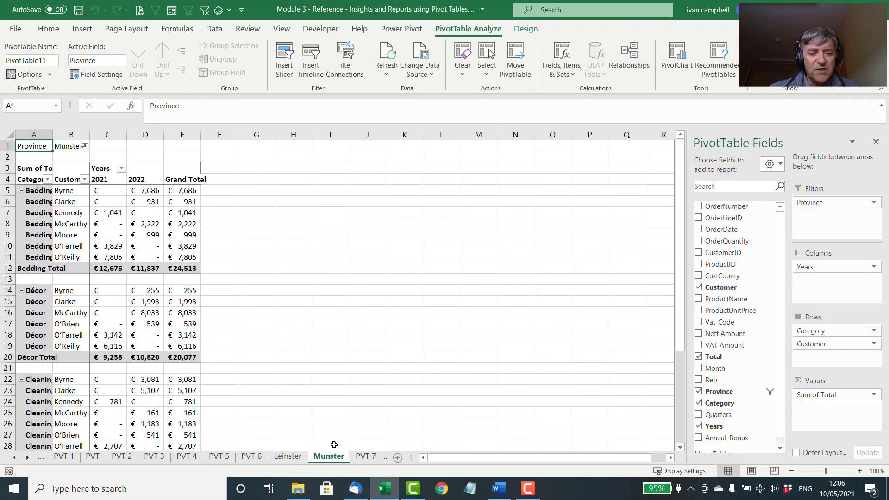
left_click(299, 455)
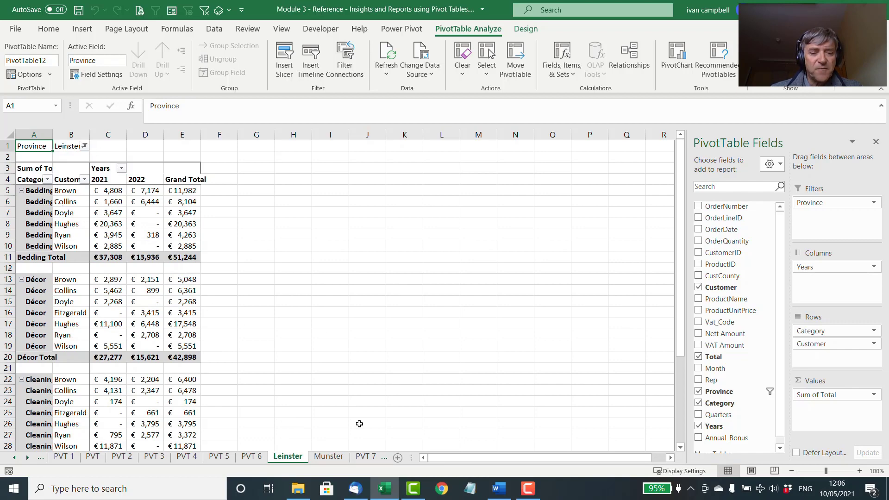
left_click(327, 457)
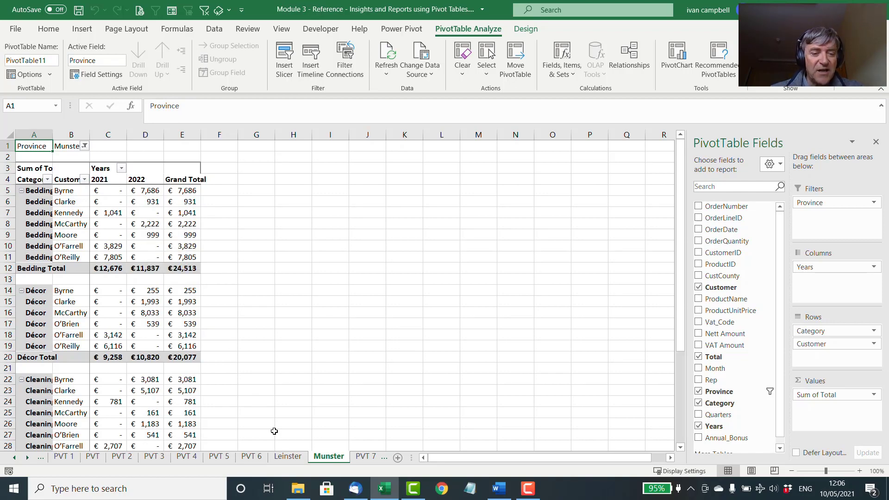
left_click(288, 457)
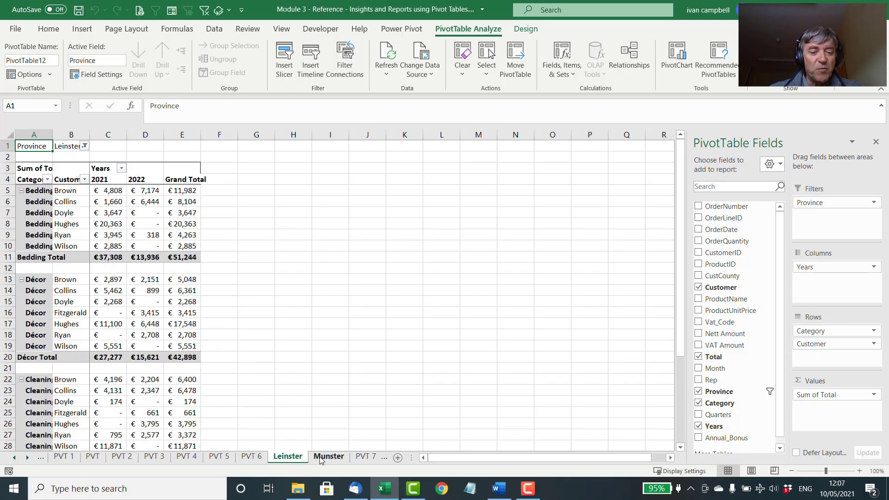
left_click(319, 457)
left_click(292, 457)
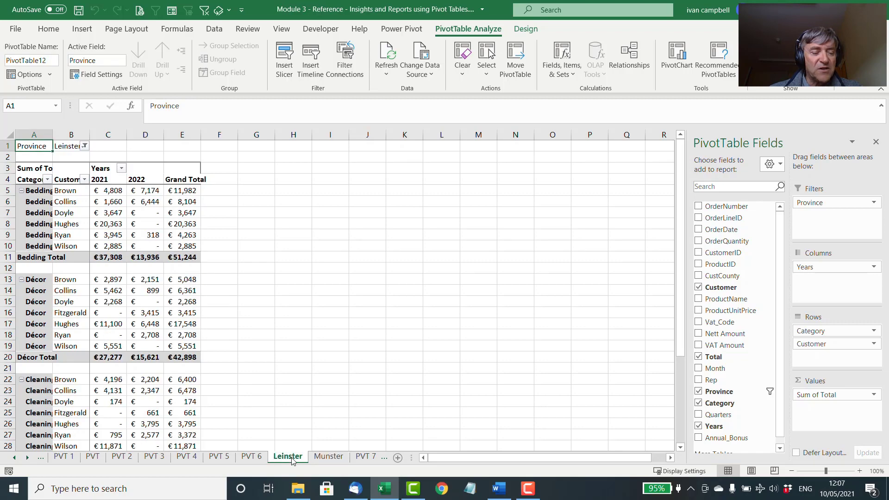
left_click(326, 457)
Step: Permanently delete the Leinster and Munster report worksheets
left_click(294, 459)
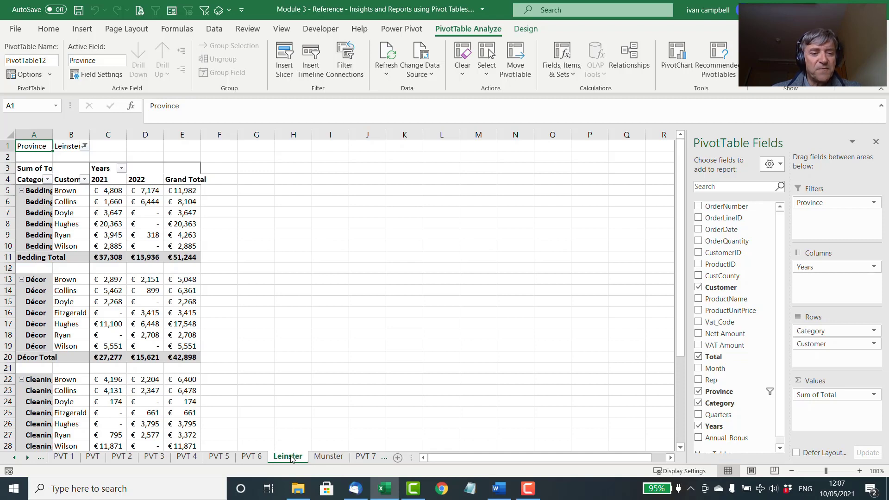
right_click(293, 458)
left_click(330, 309)
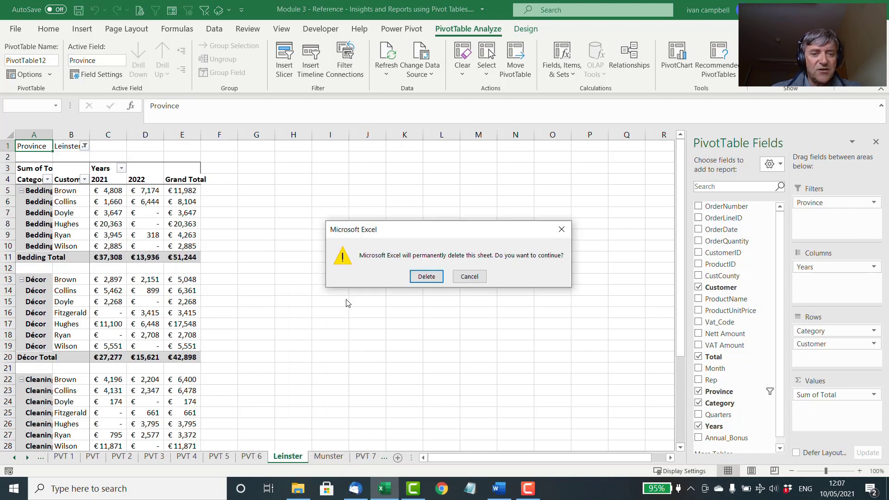
left_click(422, 280)
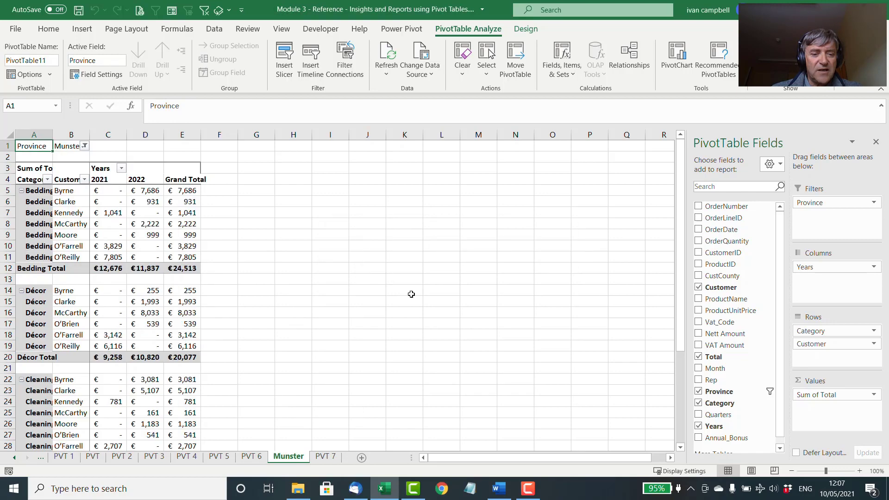
right_click(297, 459)
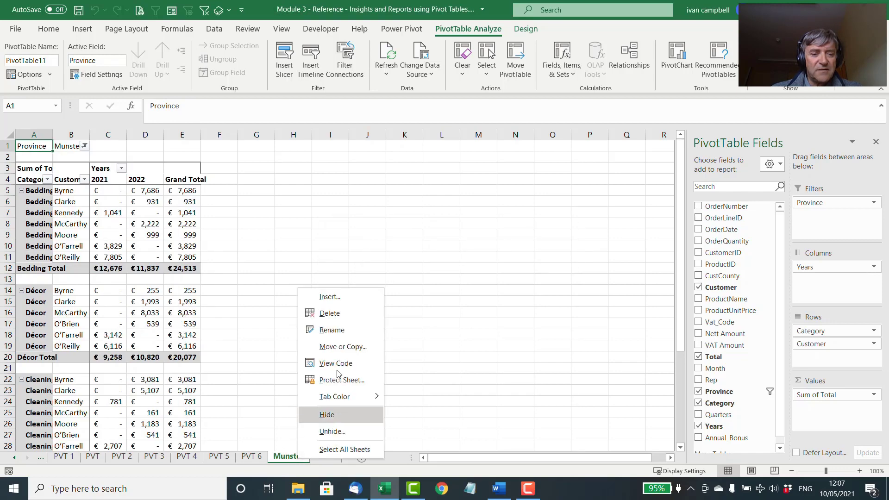
left_click(329, 314)
left_click(422, 280)
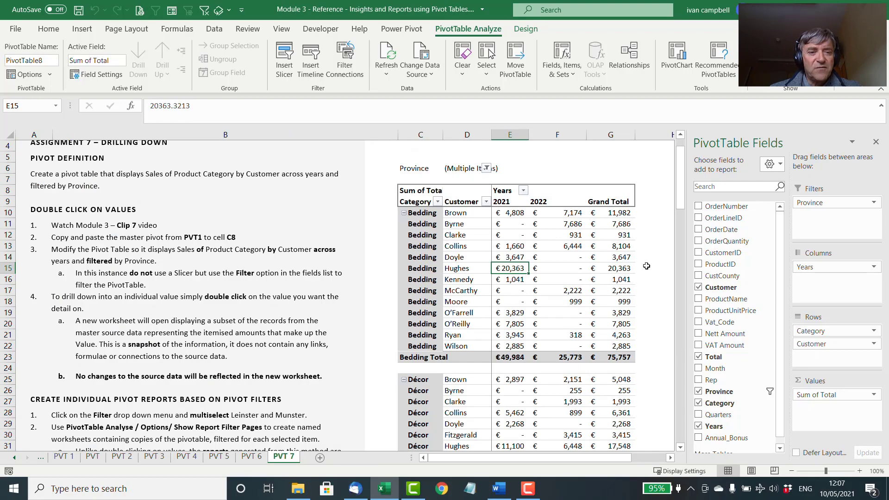